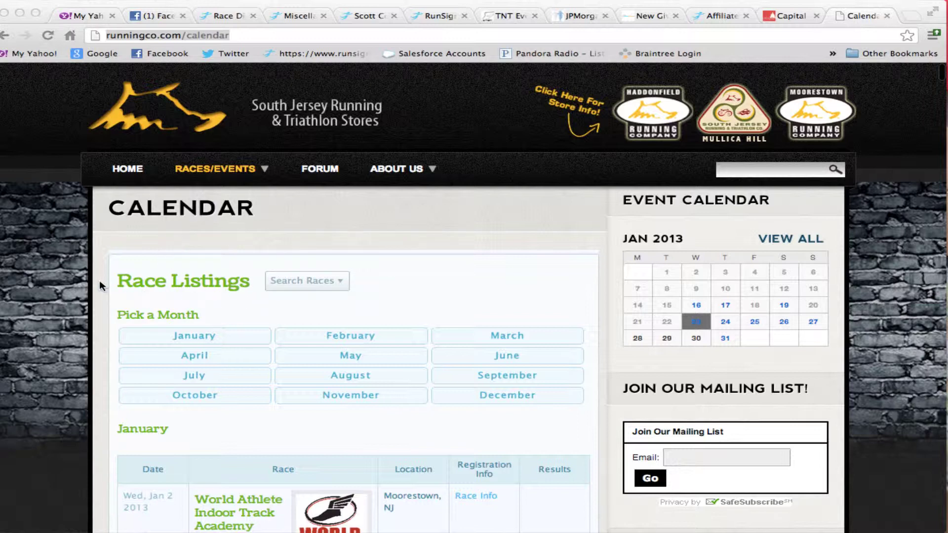
# Scroll down and back up through the store's race calendar listings
pyautogui.scroll(-3, 98, 285)
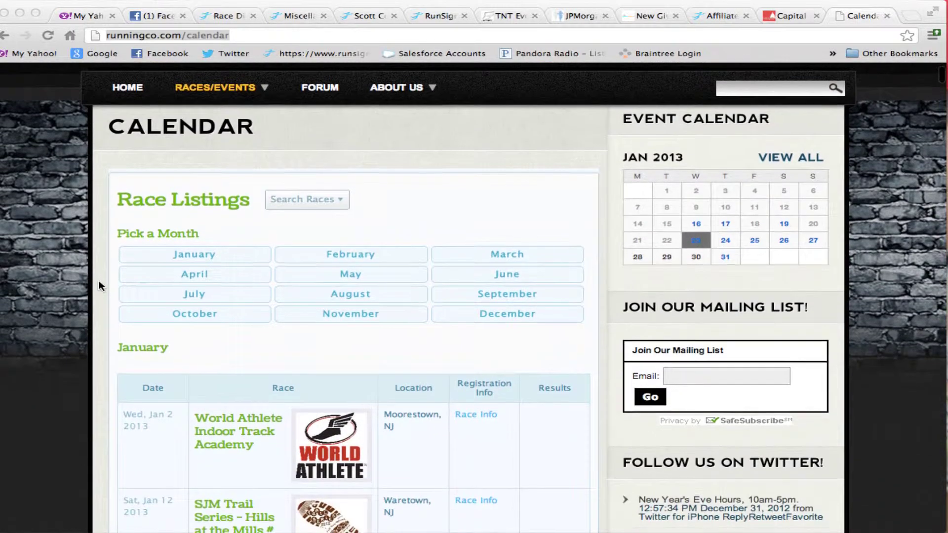
pyautogui.scroll(-1, 99, 285)
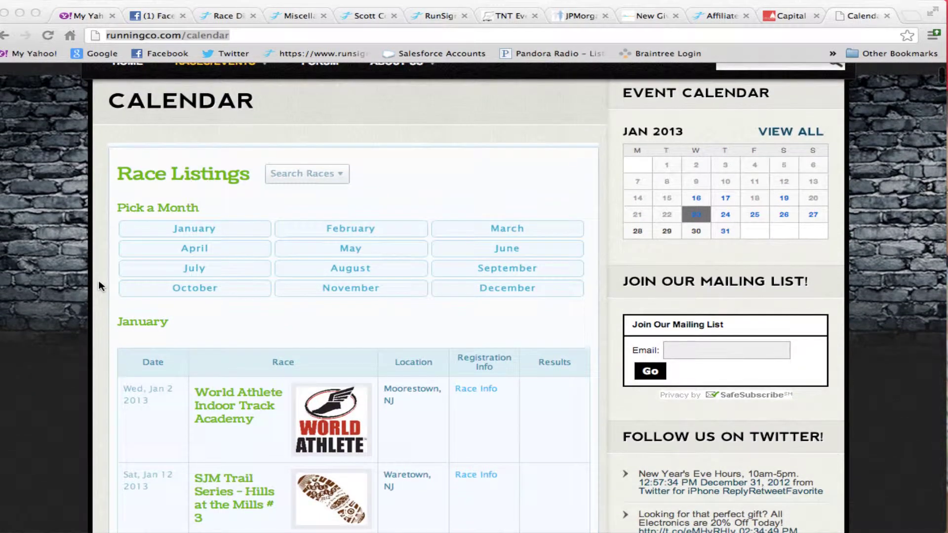
pyautogui.scroll(-20, 99, 285)
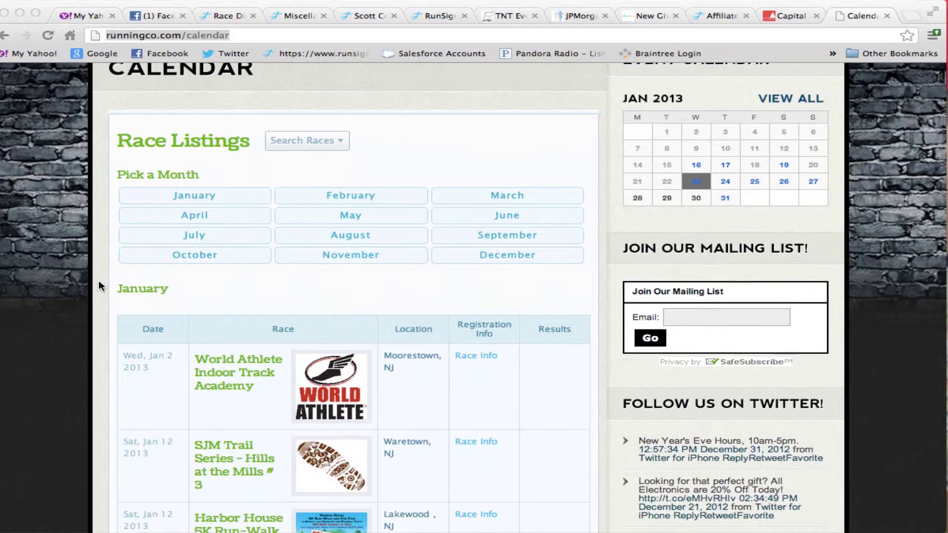
pyautogui.scroll(-1, 99, 286)
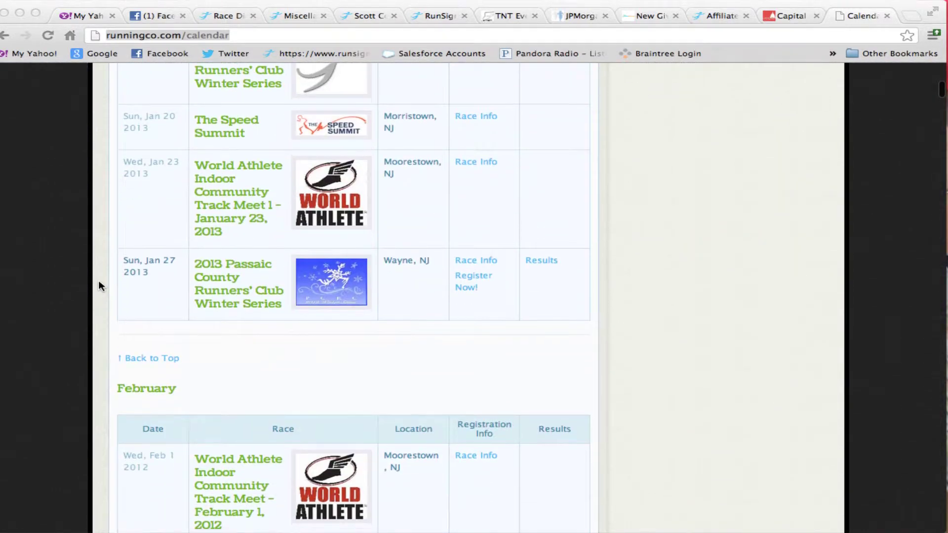
pyautogui.scroll(4, 99, 286)
pyautogui.scroll(20, 99, 285)
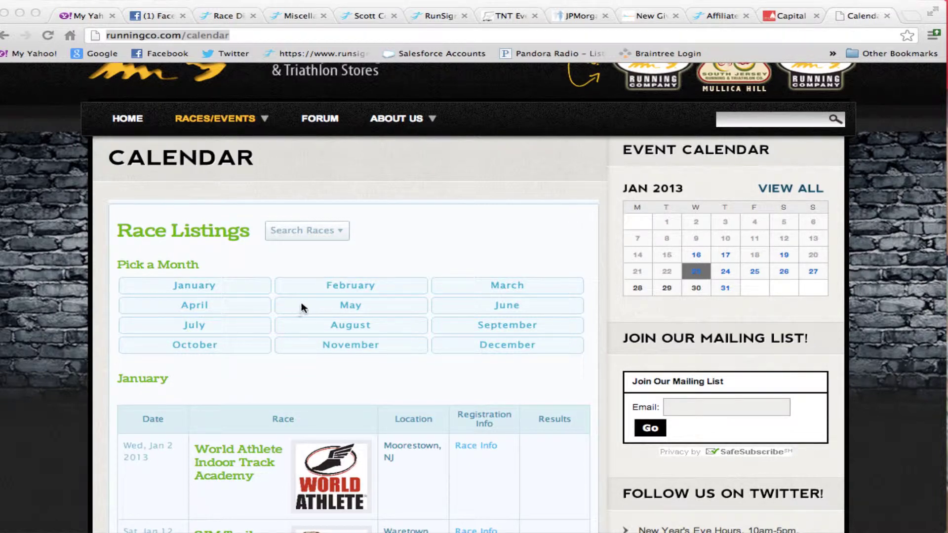
# Show the April race listings on runningco.com and scroll through them
pyautogui.click(212, 307)
pyautogui.click(212, 307)
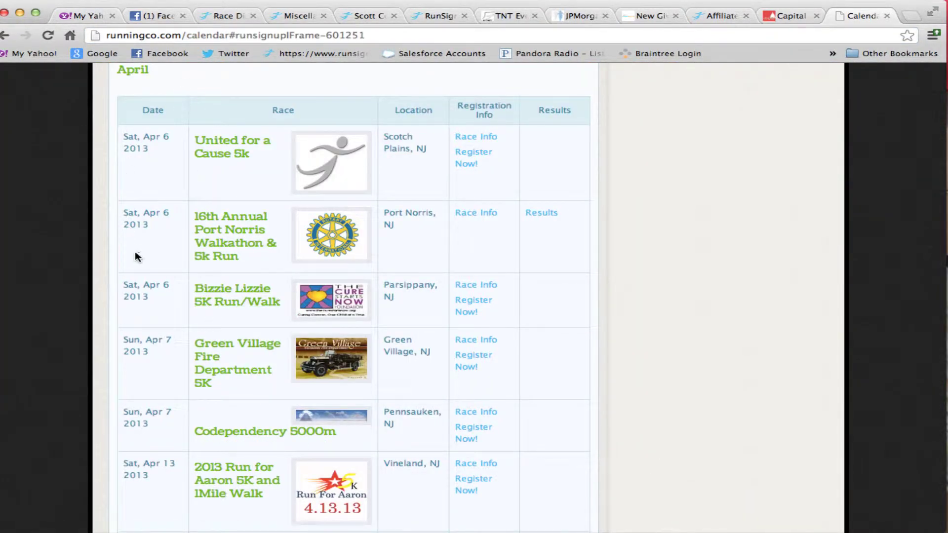
pyautogui.scroll(-3, 134, 258)
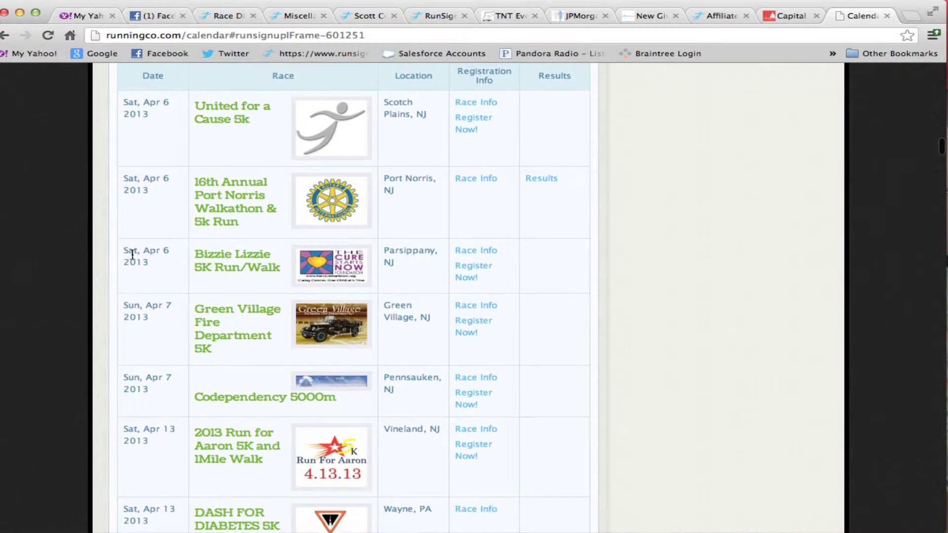
pyautogui.scroll(-3, 133, 258)
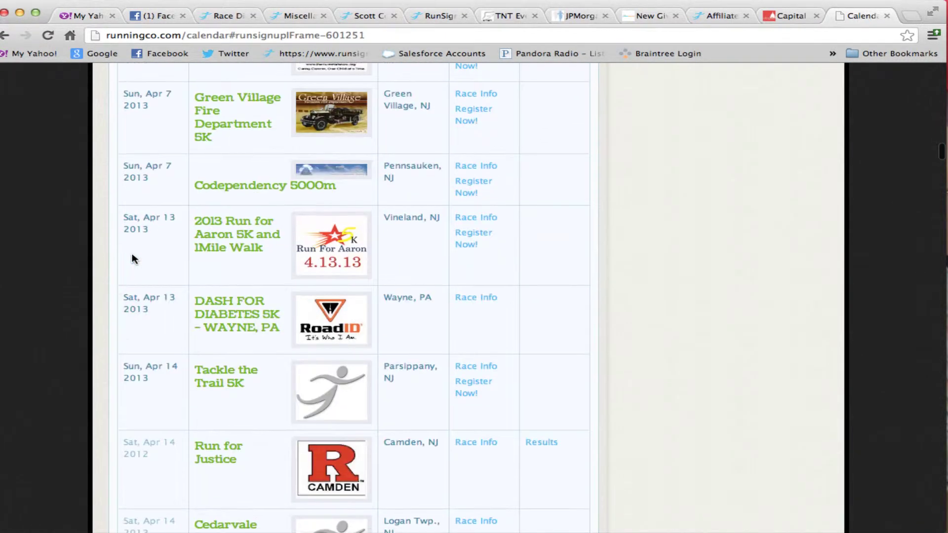
pyautogui.scroll(-5, 134, 257)
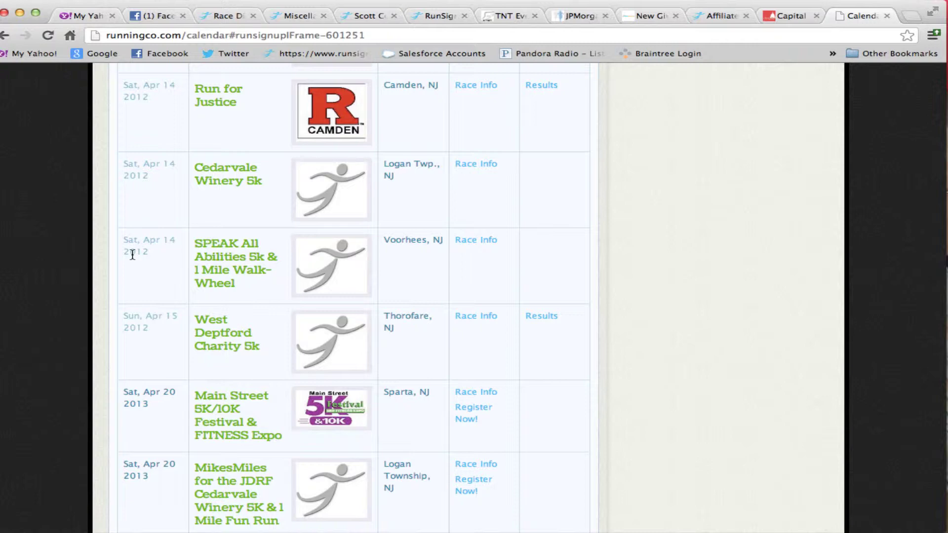
pyautogui.scroll(-7, 132, 255)
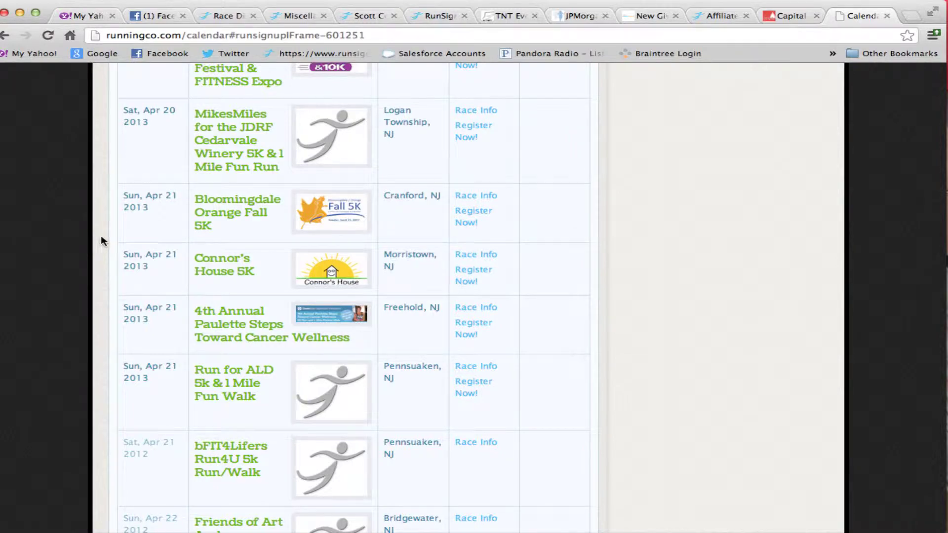
pyautogui.scroll(20, 103, 237)
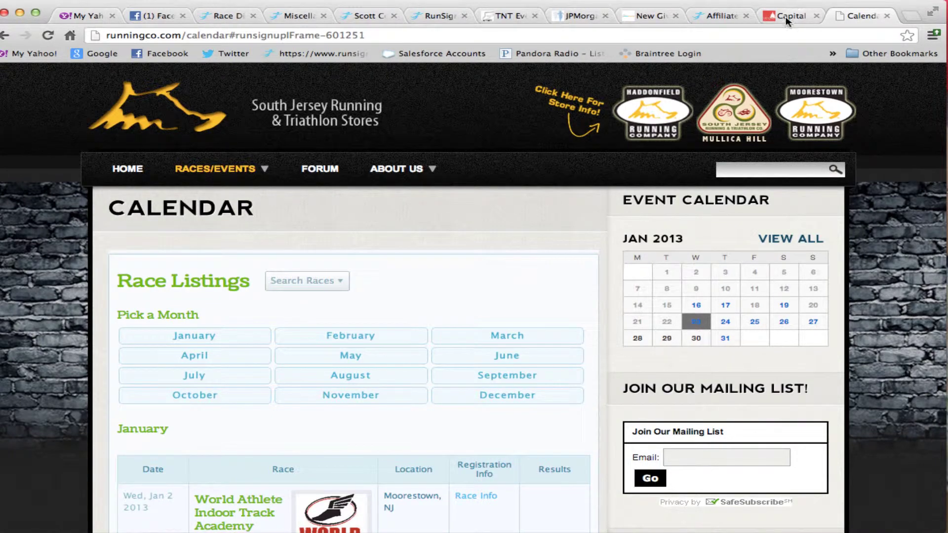
# Switch to the Capital Area Runners Local Race Calendar and scroll through its January races
pyautogui.click(783, 13)
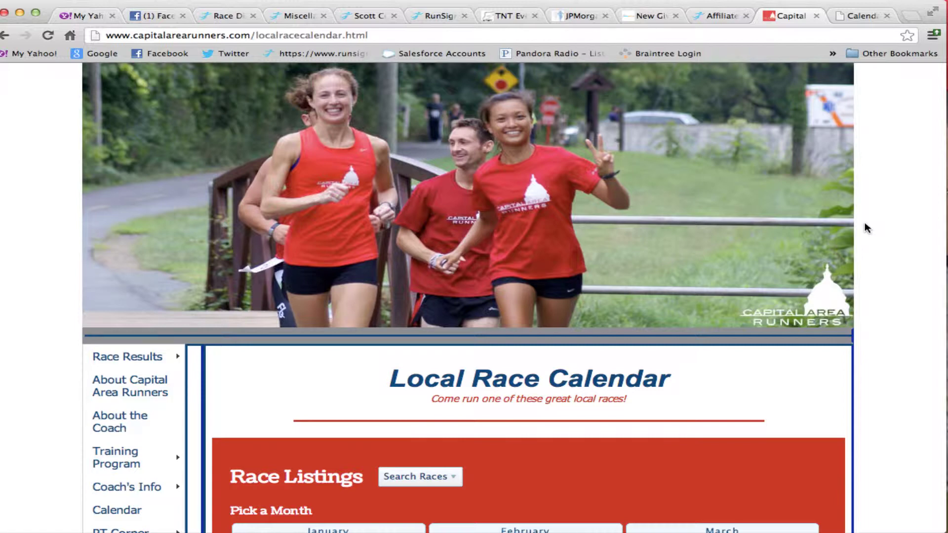
pyautogui.scroll(-3, 873, 225)
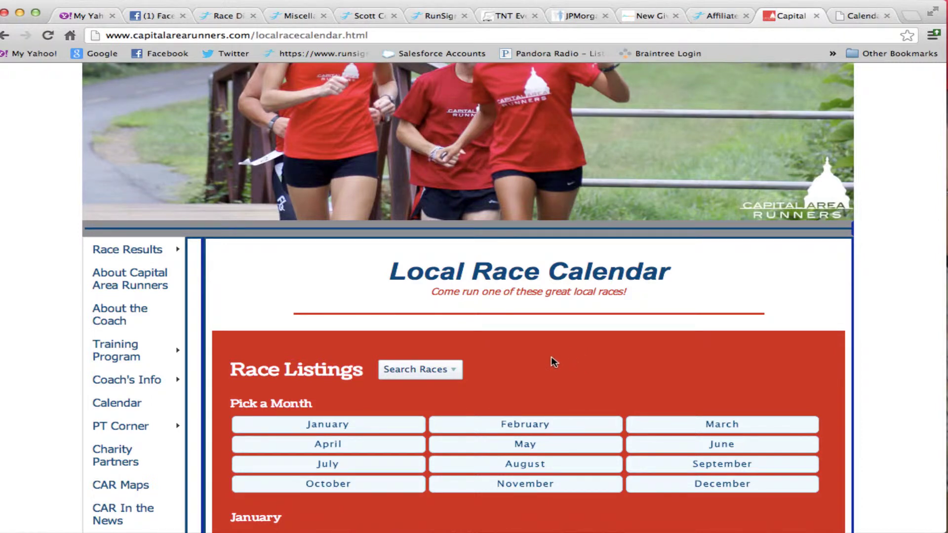
pyautogui.scroll(-3, 630, 370)
pyautogui.scroll(-2, 633, 371)
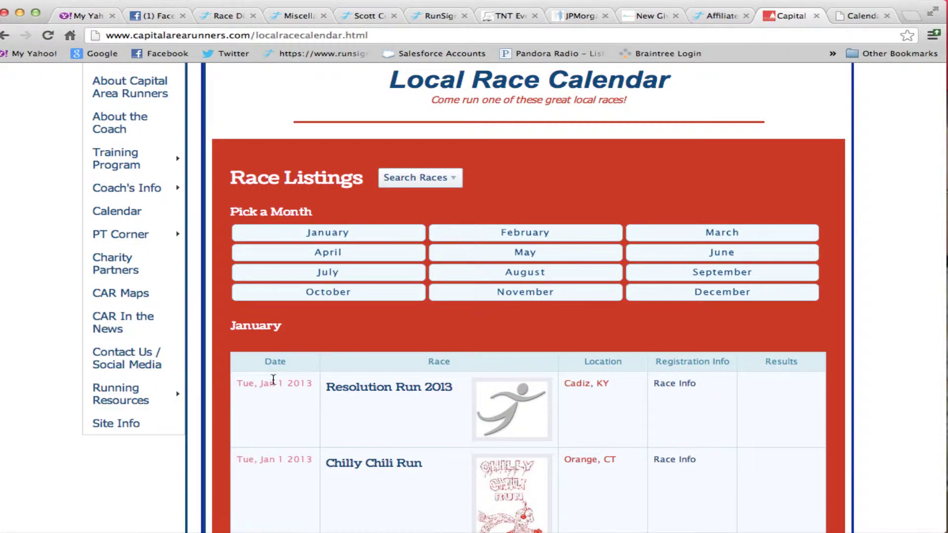
pyautogui.scroll(5, 598, 291)
pyautogui.scroll(2, 597, 292)
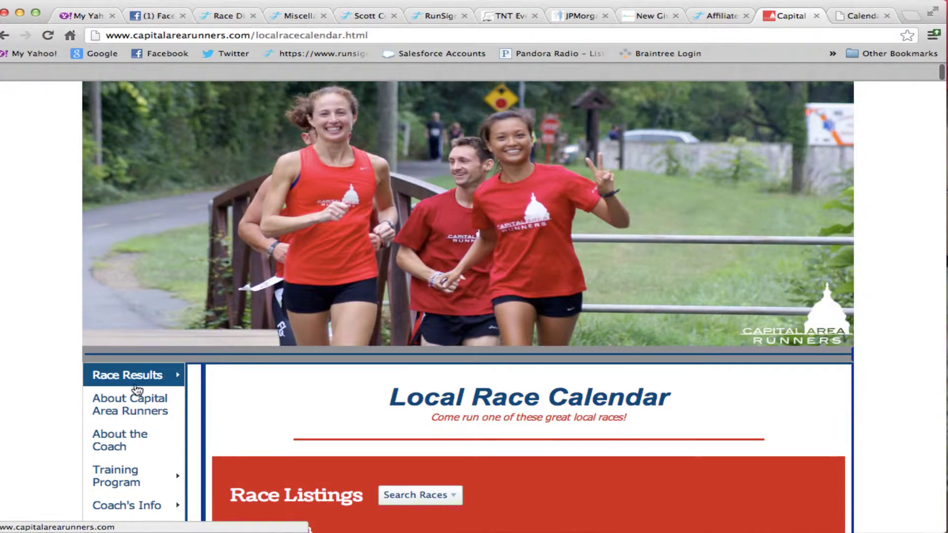
# Switch to the RunSignUp widget page and return to the Affiliates page via its breadcrumb
pyautogui.click(713, 15)
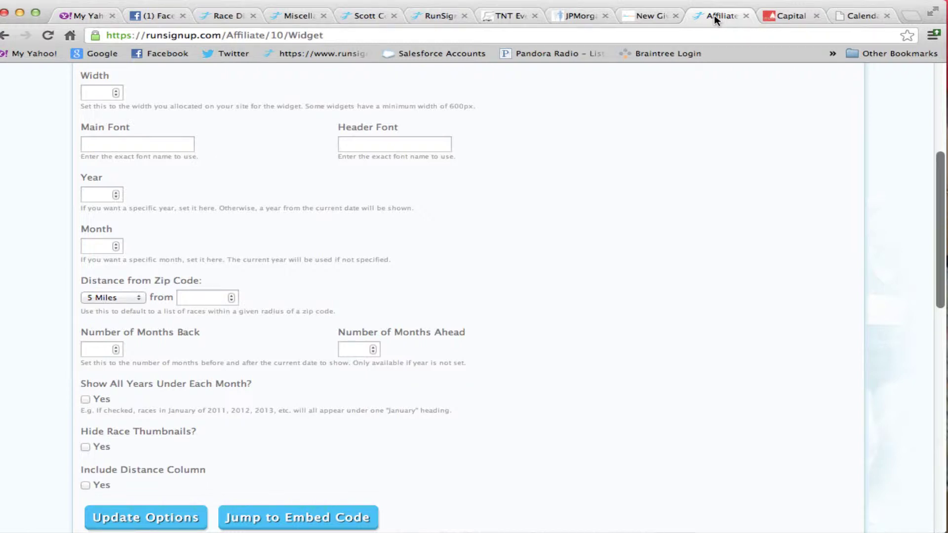
pyautogui.scroll(5, 692, 170)
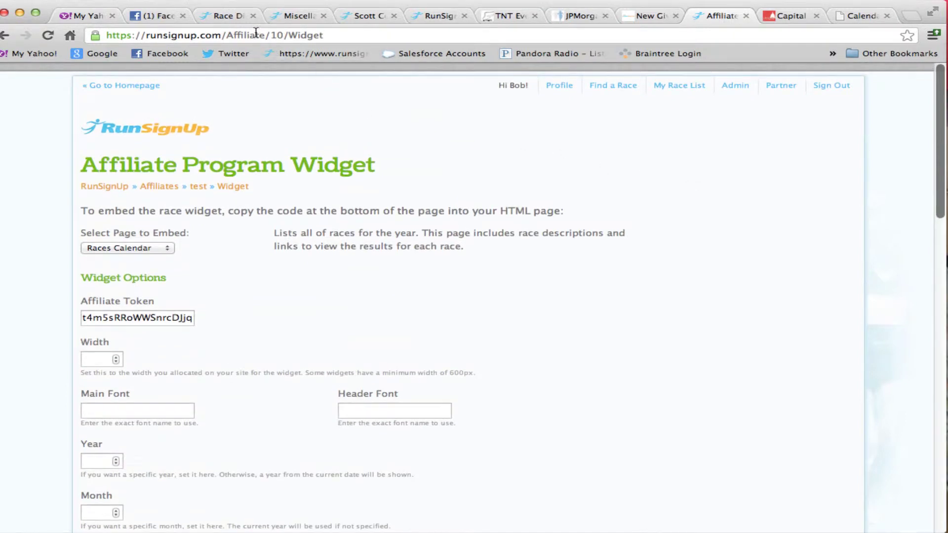
pyautogui.moveTo(266, 34); pyautogui.dragTo(98, 38)
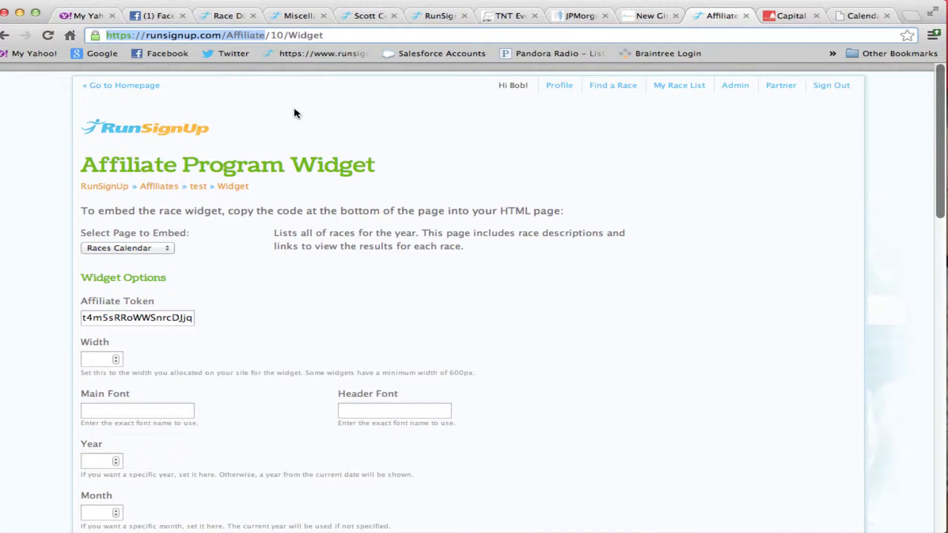
pyautogui.click(168, 188)
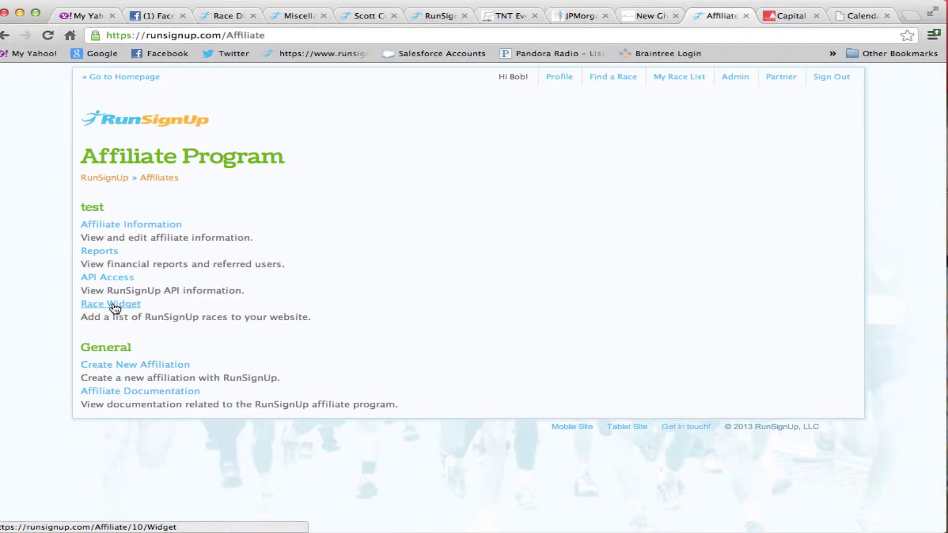
# In the Race Widget settings, embed the Races Calendar page with width 800
pyautogui.click(115, 305)
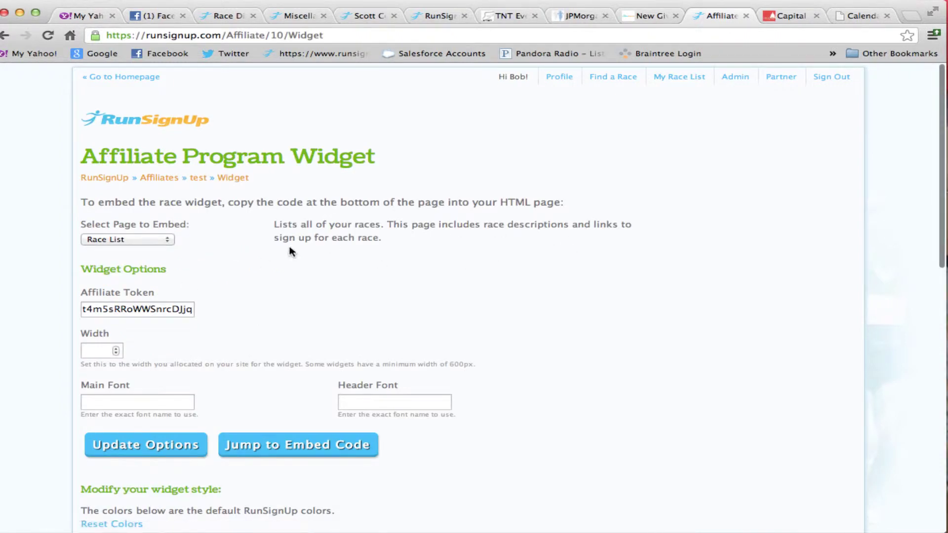
pyautogui.click(151, 240)
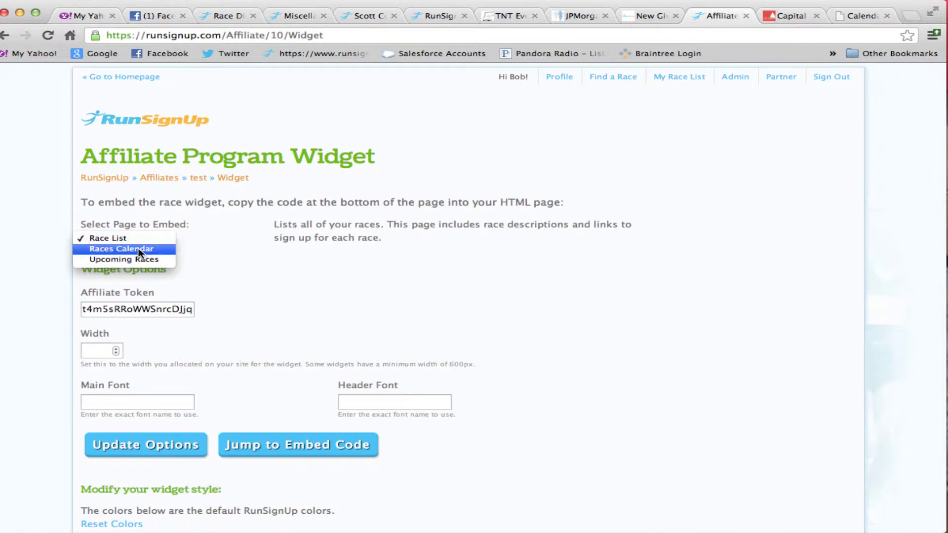
pyautogui.click(140, 249)
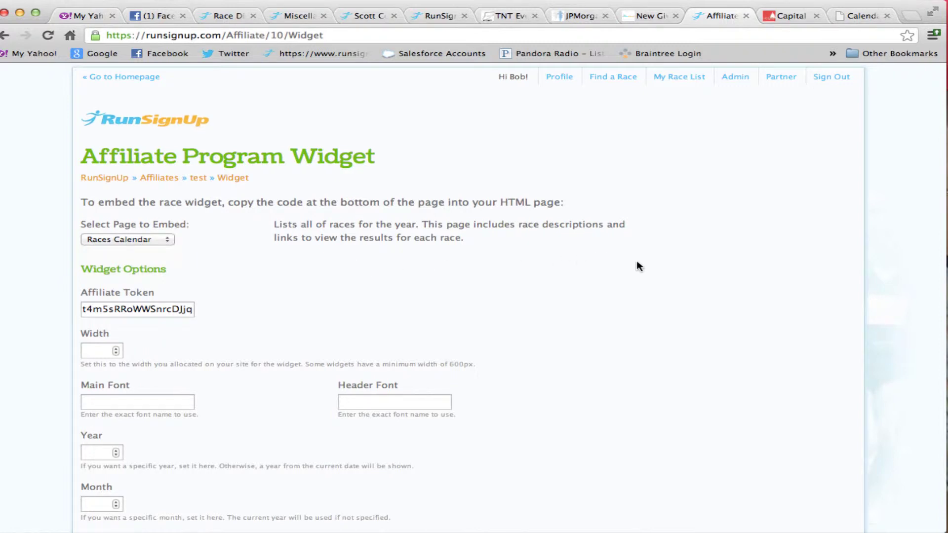
pyautogui.scroll(-3, 633, 269)
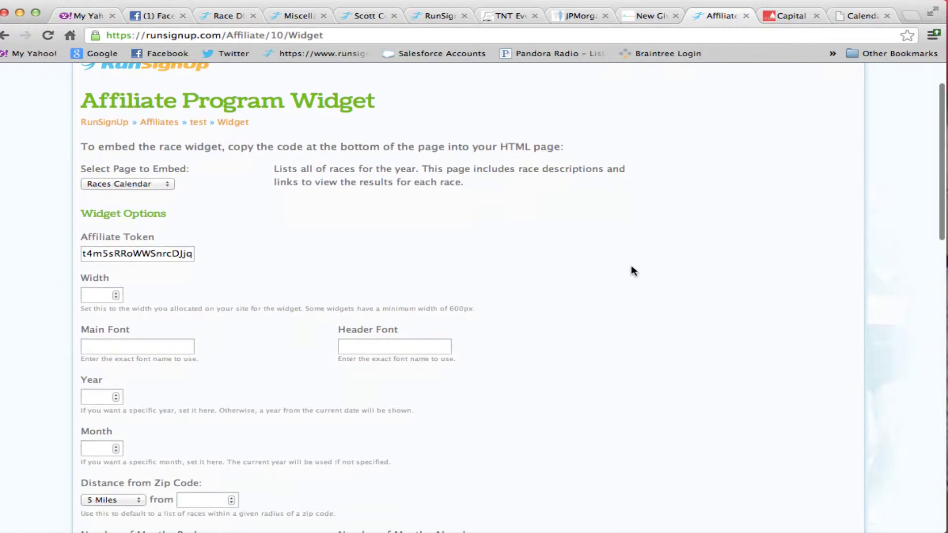
pyautogui.scroll(-4, 634, 271)
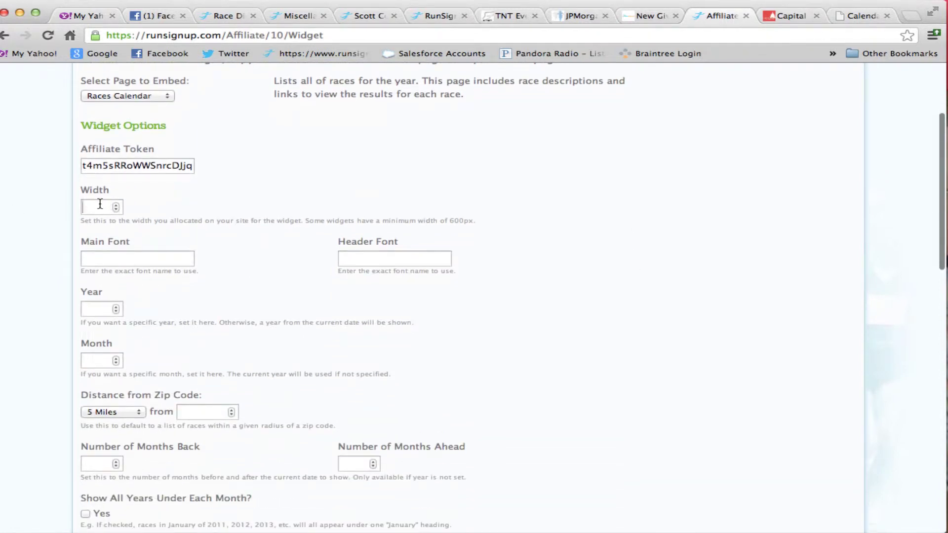
pyautogui.write('600')
pyautogui.press('BackSpace')
pyautogui.press('BackSpace')
pyautogui.press('BackSpace')
pyautogui.write('800')
# Tick 'Show All Years Under Each Month' and review the Distance from Zip Code choices
pyautogui.scroll(-5, 537, 271)
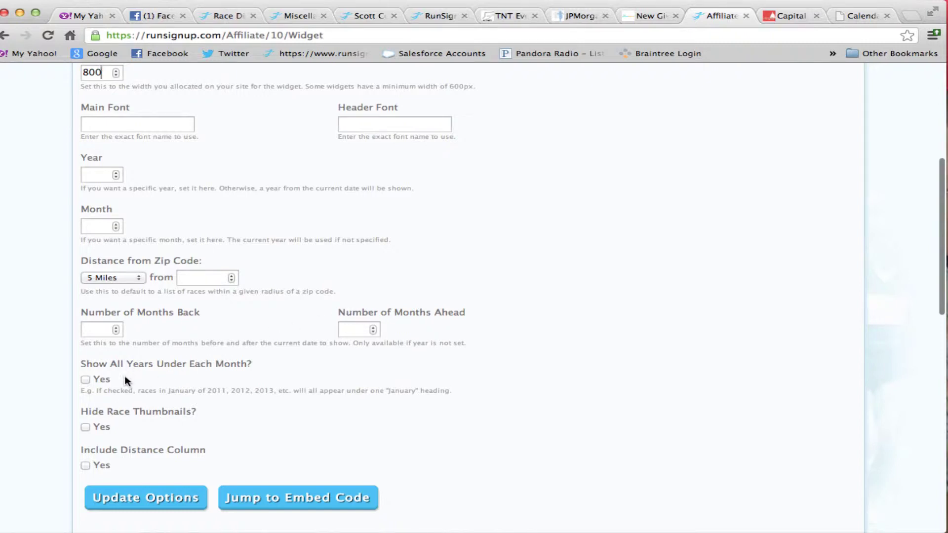
pyautogui.click(85, 380)
pyautogui.click(113, 277)
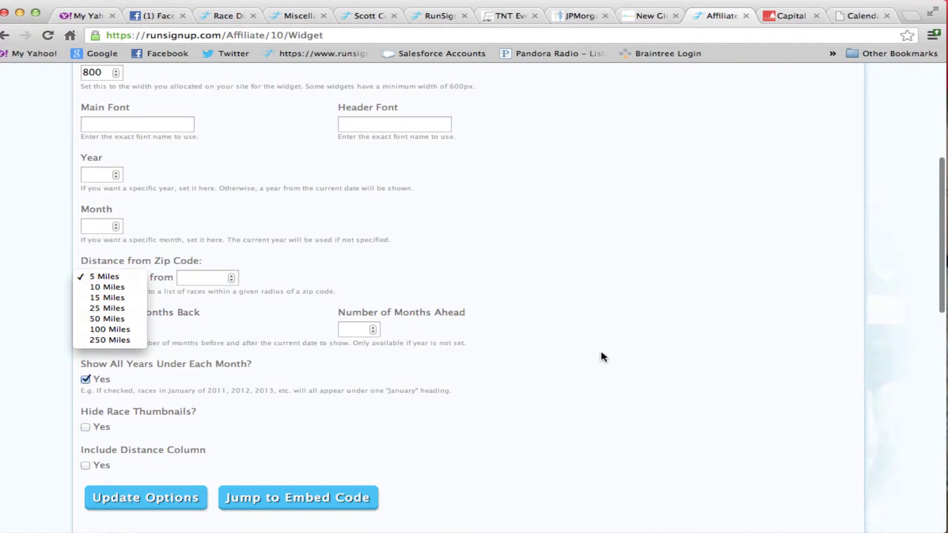
# Keep the 5 Miles radius and change the header colour from red to blue 2F20B2
pyautogui.click(676, 311)
pyautogui.scroll(-10, 674, 311)
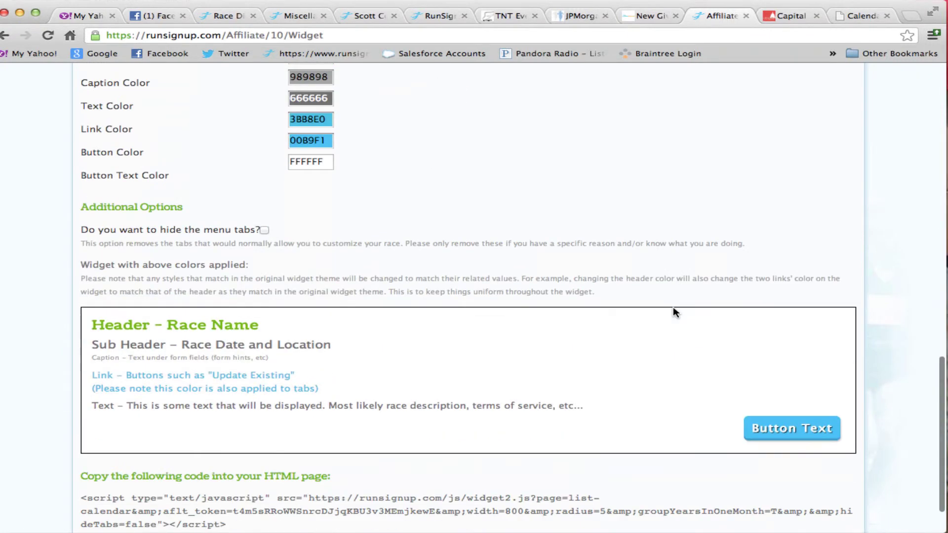
pyautogui.scroll(3, 674, 311)
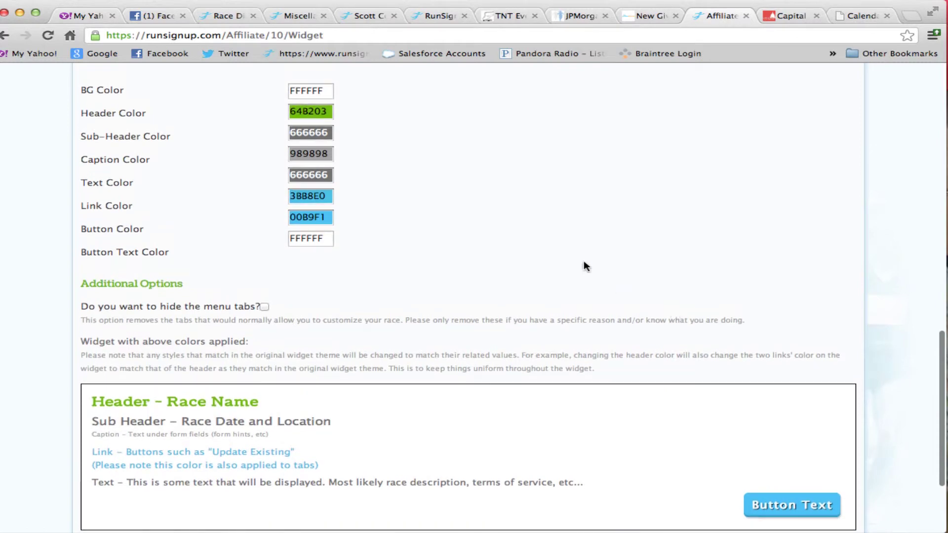
pyautogui.click(311, 117)
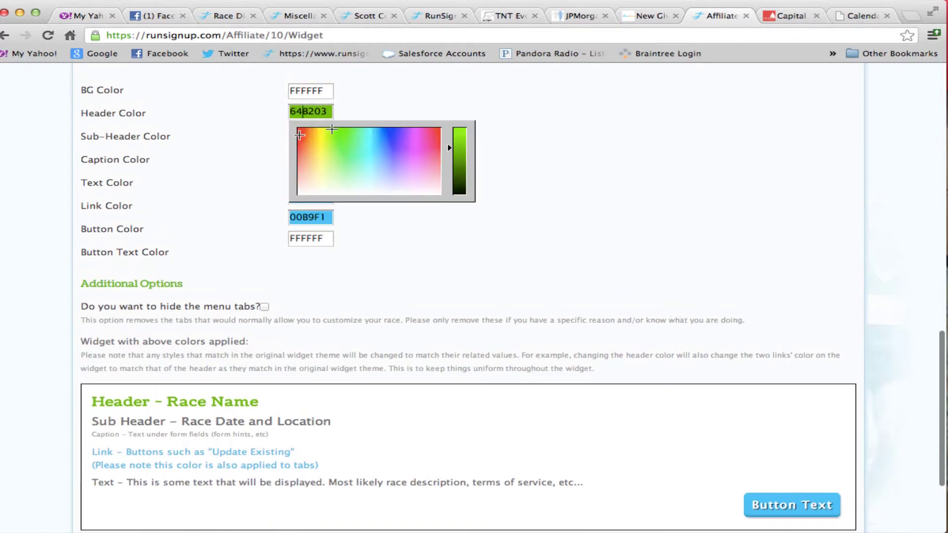
pyautogui.click(300, 134)
pyautogui.click(476, 105)
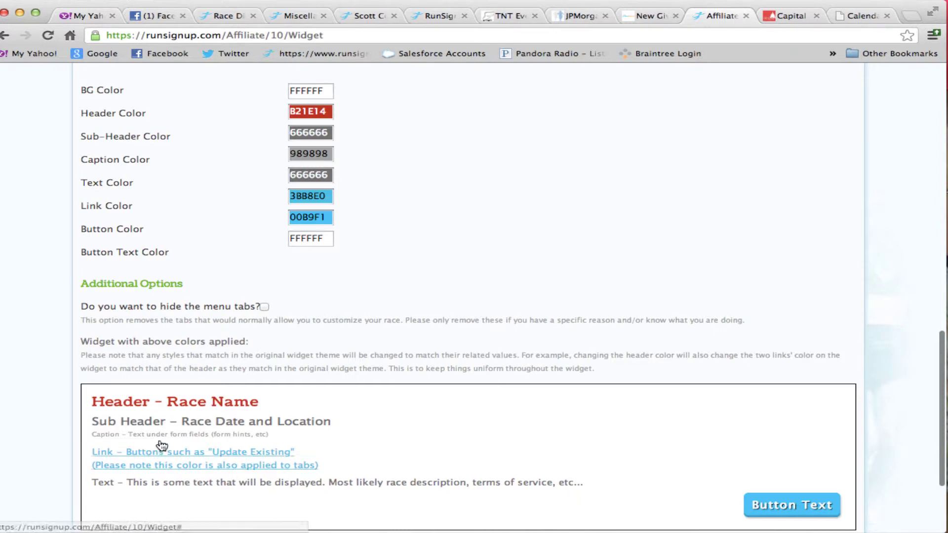
pyautogui.click(312, 112)
pyautogui.click(394, 140)
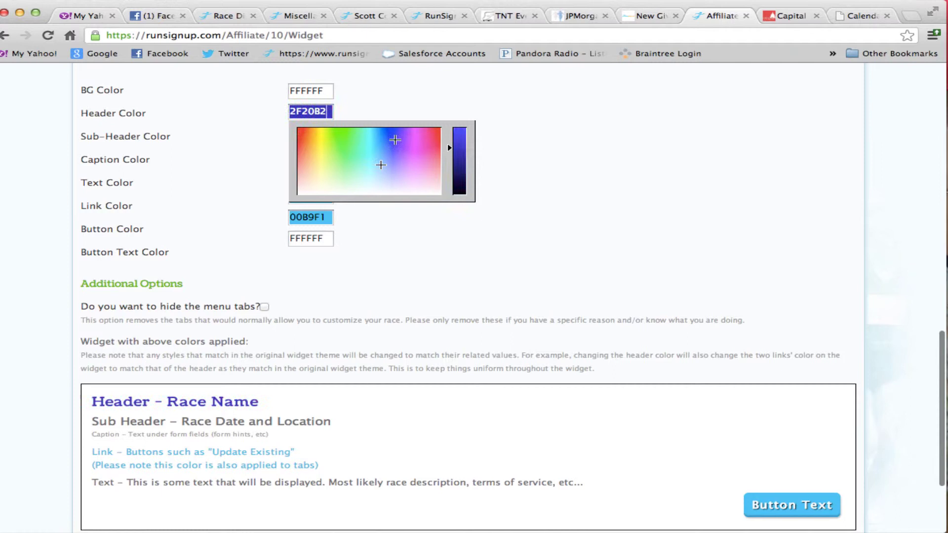
pyautogui.scroll(-5, 677, 275)
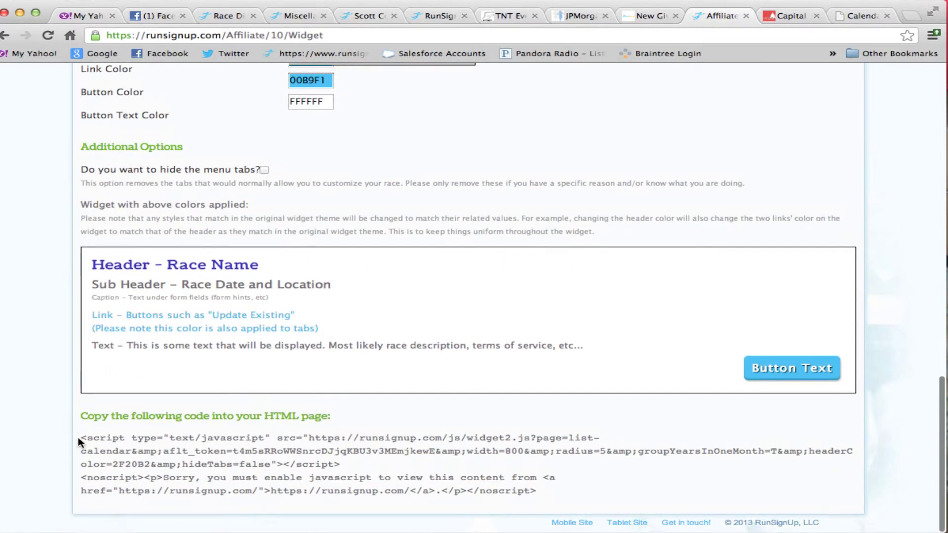
# Select the full Races Calendar embed code, then review the Select Page to Embed options
pyautogui.moveTo(83, 437); pyautogui.dragTo(547, 487)
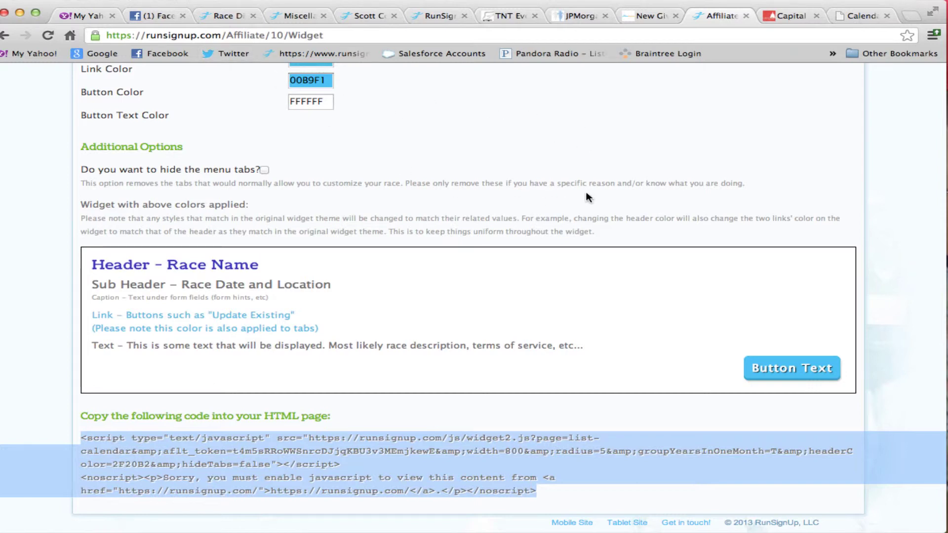
pyautogui.scroll(20, 593, 190)
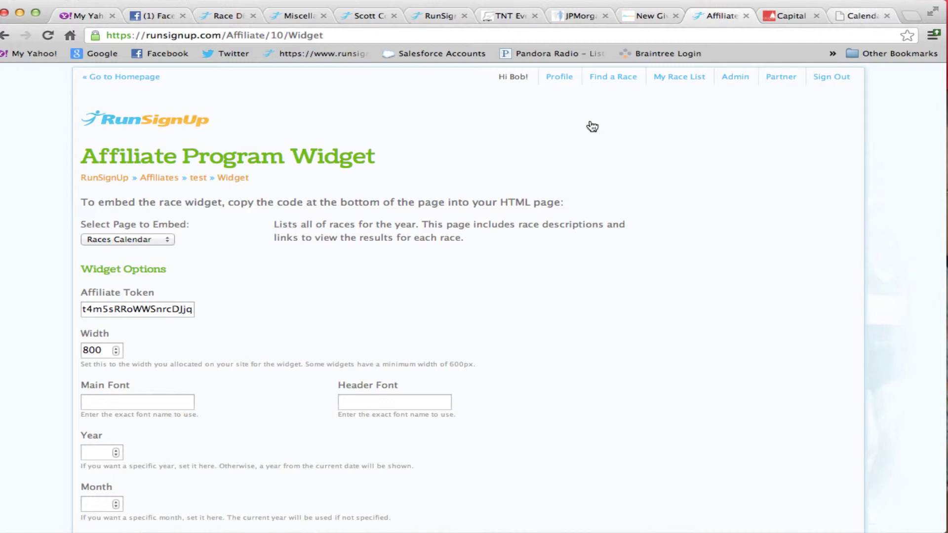
pyautogui.click(157, 239)
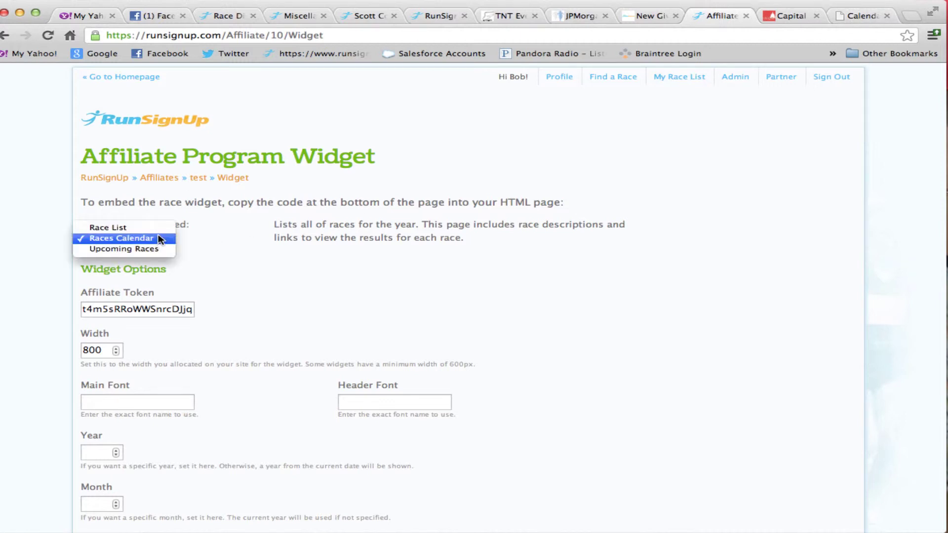
# Keep Races Calendar embedded, then open runningco.com's Post Your Event page from RACES/EVENTS
pyautogui.click(860, 10)
pyautogui.click(860, 17)
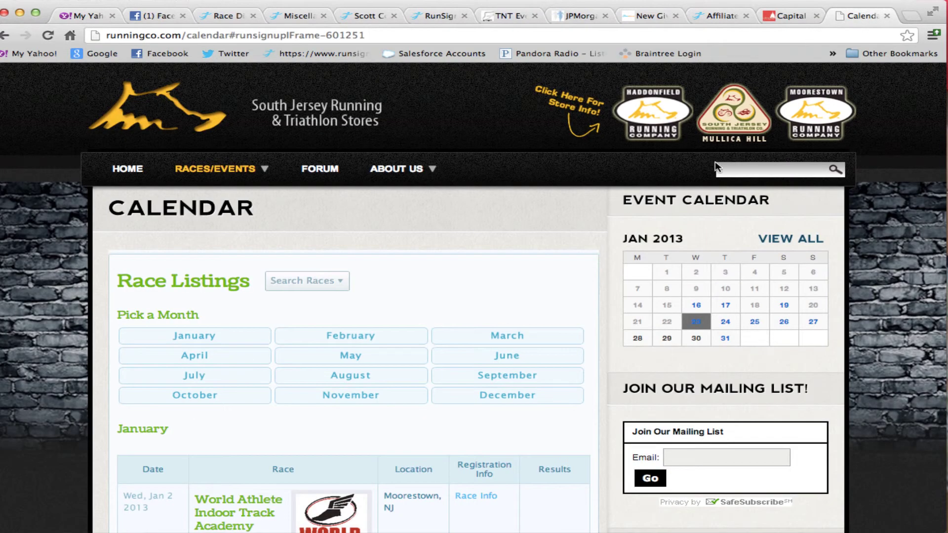
pyautogui.moveTo(202, 177)
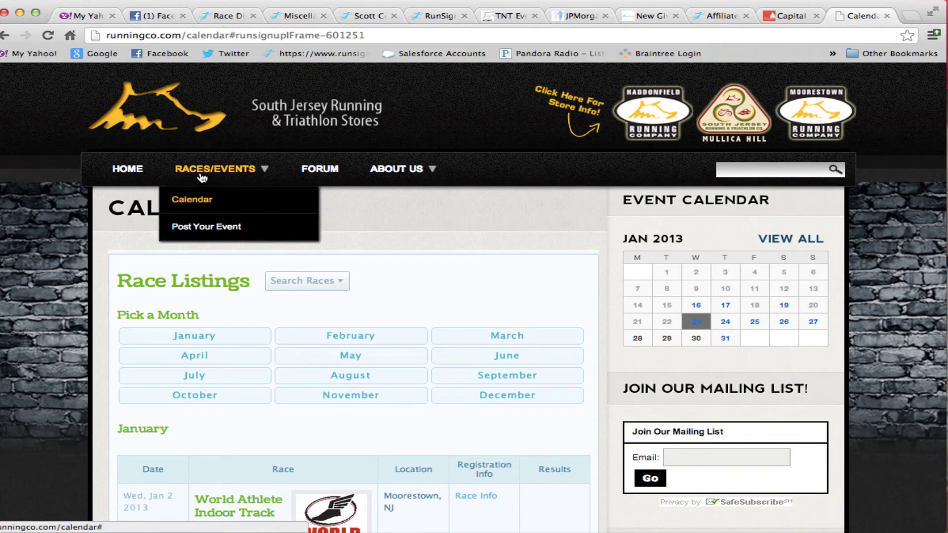
pyautogui.click(205, 231)
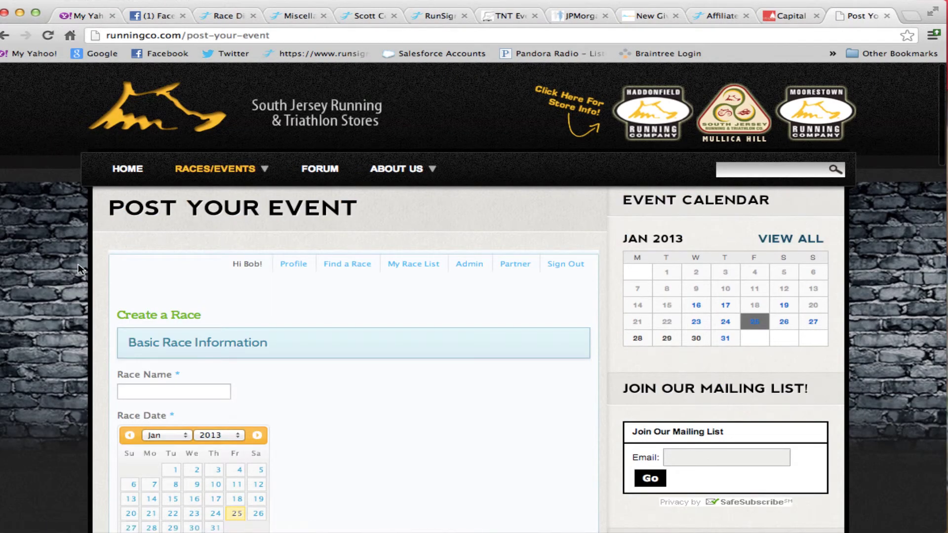
pyautogui.scroll(-5, 70, 281)
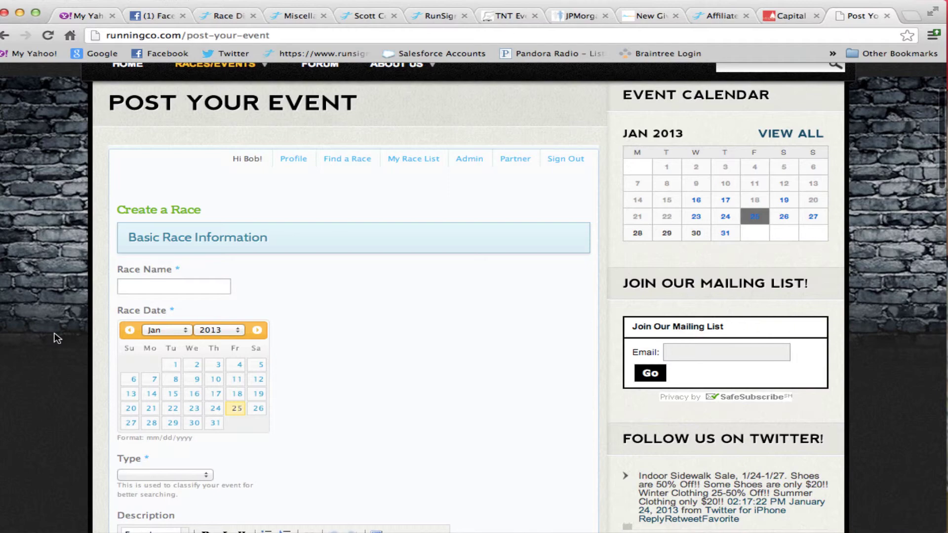
pyautogui.scroll(-1, 74, 326)
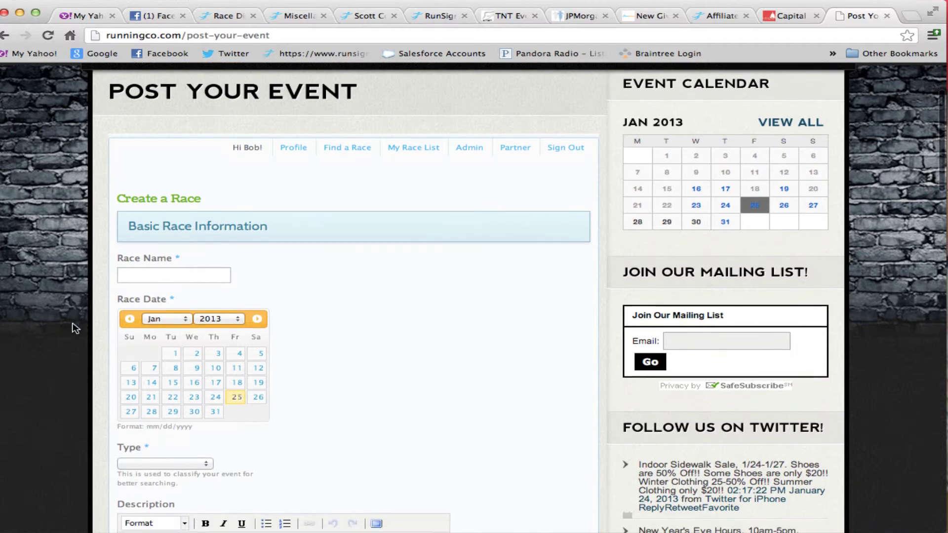
pyautogui.scroll(-1, 75, 329)
pyautogui.scroll(-7, 67, 335)
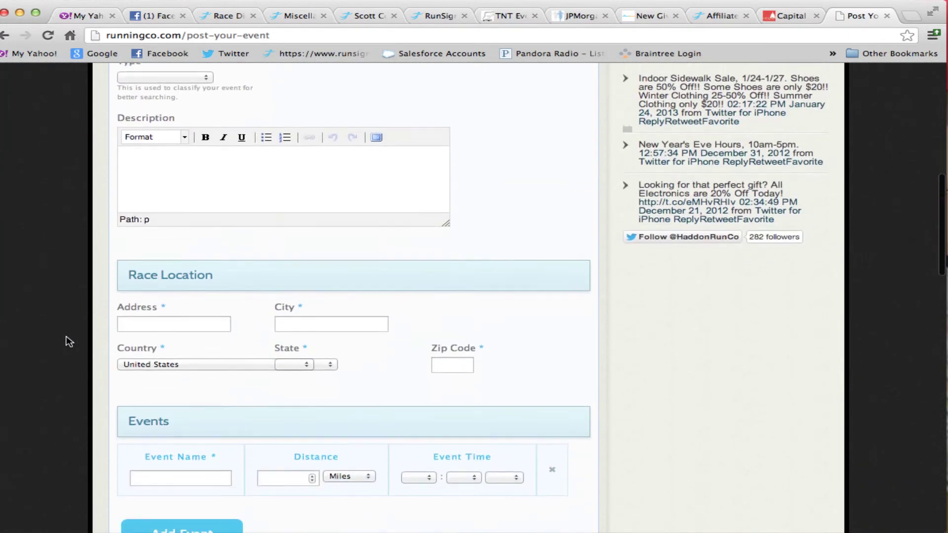
pyautogui.scroll(-3, 68, 340)
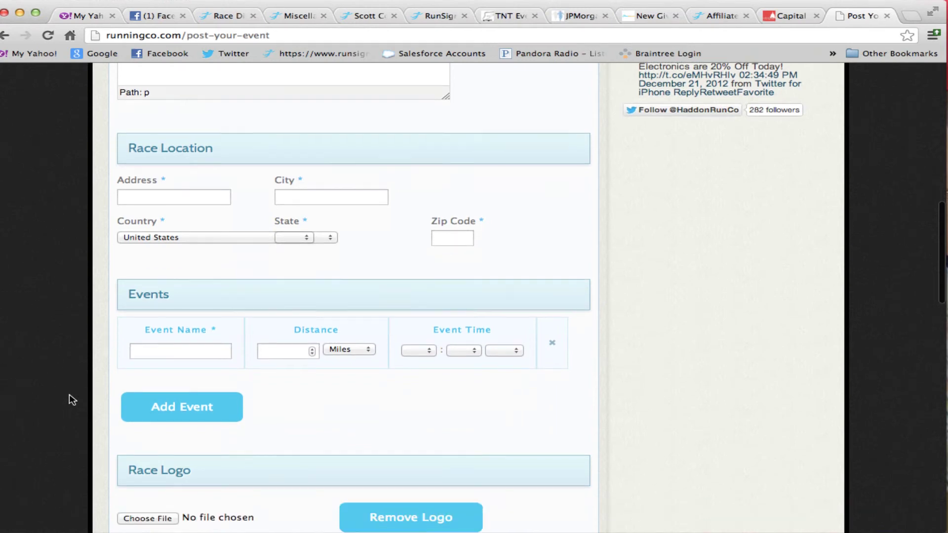
pyautogui.scroll(-1, 69, 399)
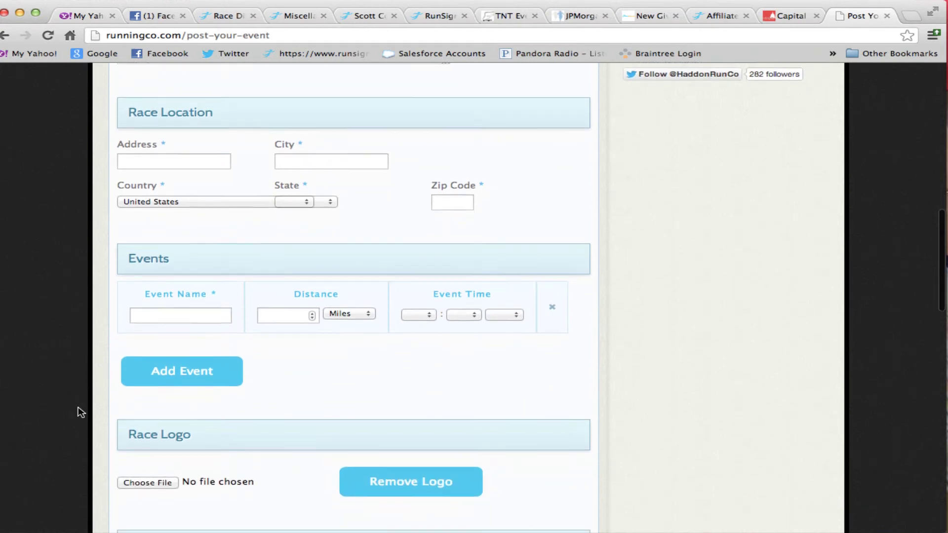
pyautogui.scroll(-4, 78, 409)
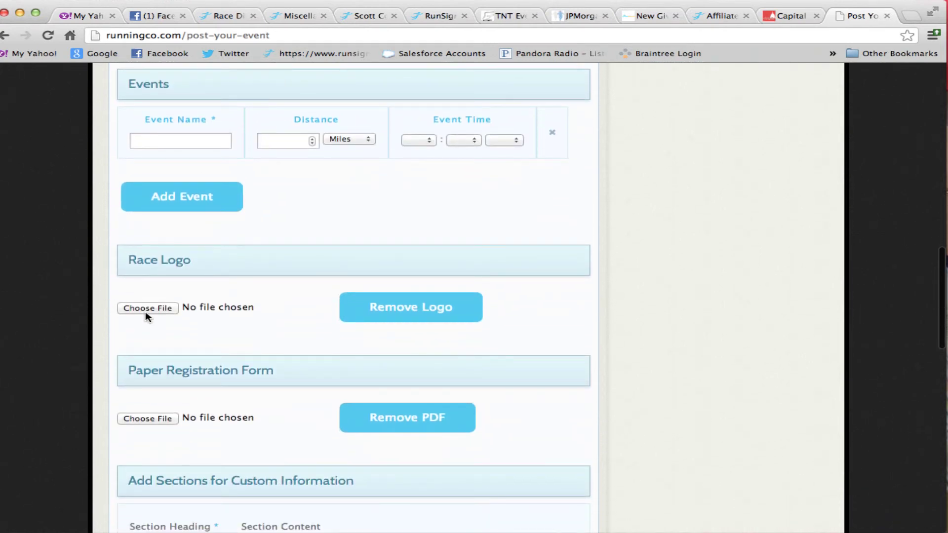
pyautogui.scroll(-3, 46, 398)
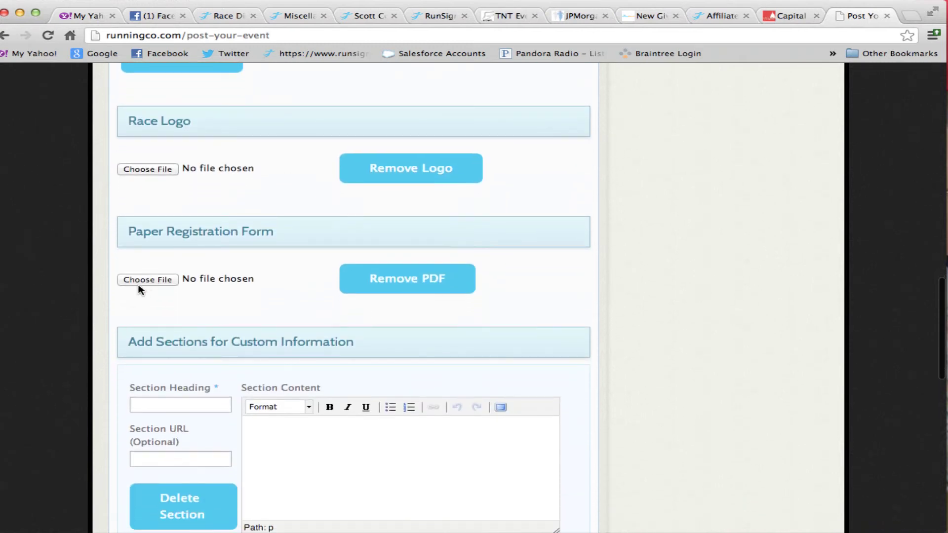
pyautogui.scroll(-4, 84, 377)
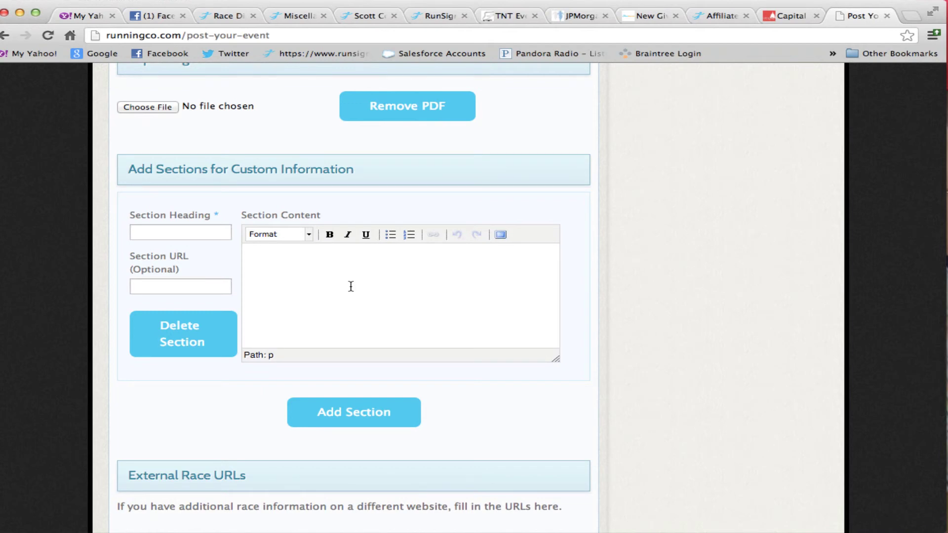
pyautogui.scroll(-4, 85, 373)
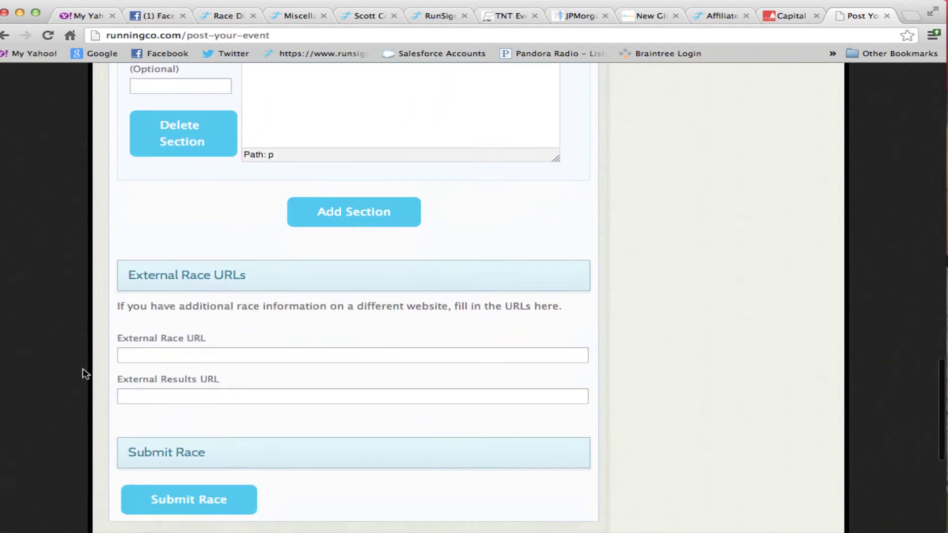
pyautogui.scroll(-2, 85, 374)
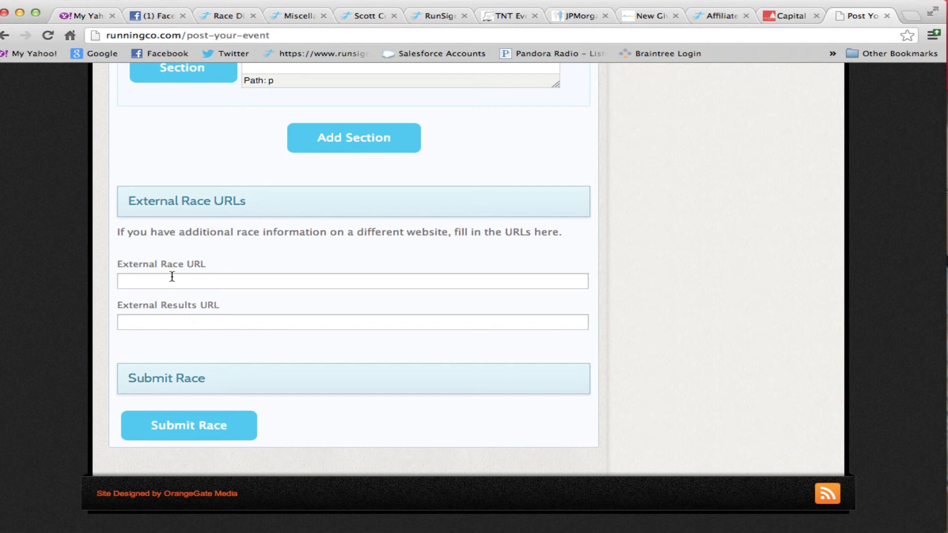
pyautogui.click(179, 319)
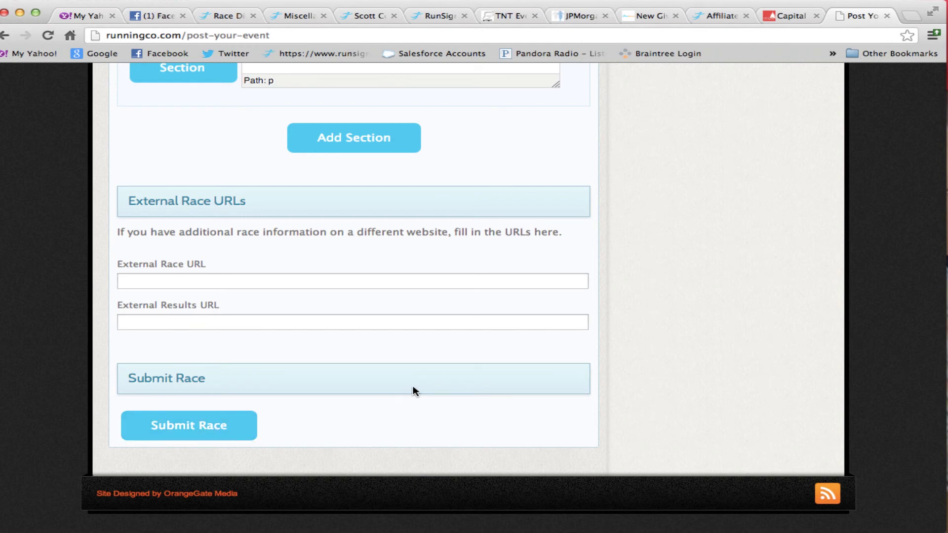